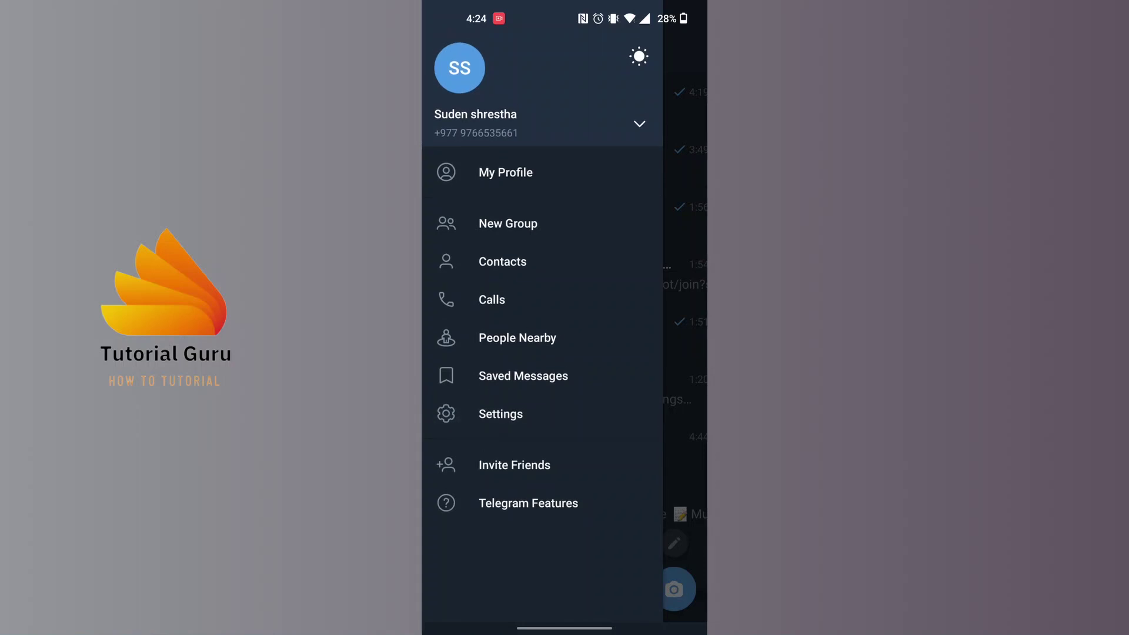
# - Go from Telegram Settings into the Privacy and Security page
pyautogui.click(501, 415)
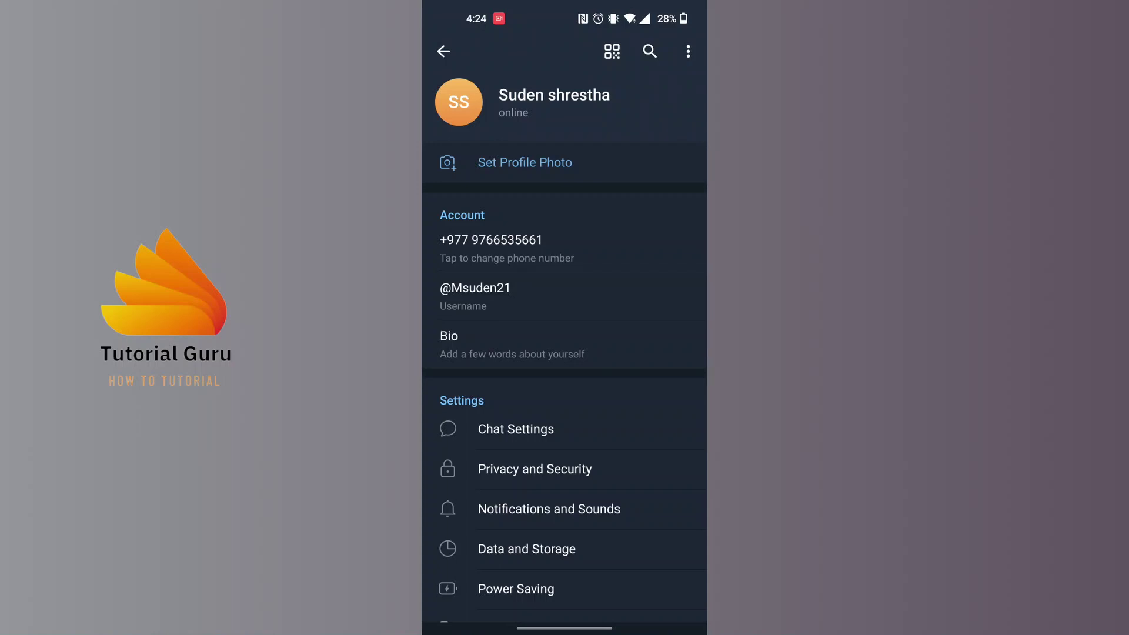
pyautogui.scroll(-3, 565, 468)
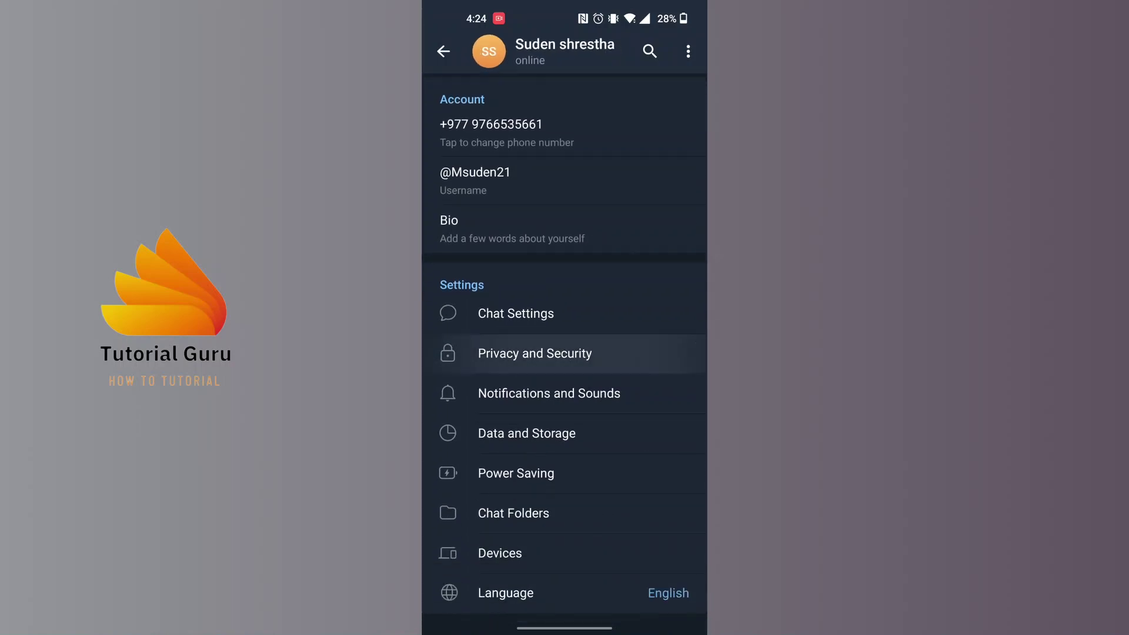
pyautogui.scroll(-1, 566, 347)
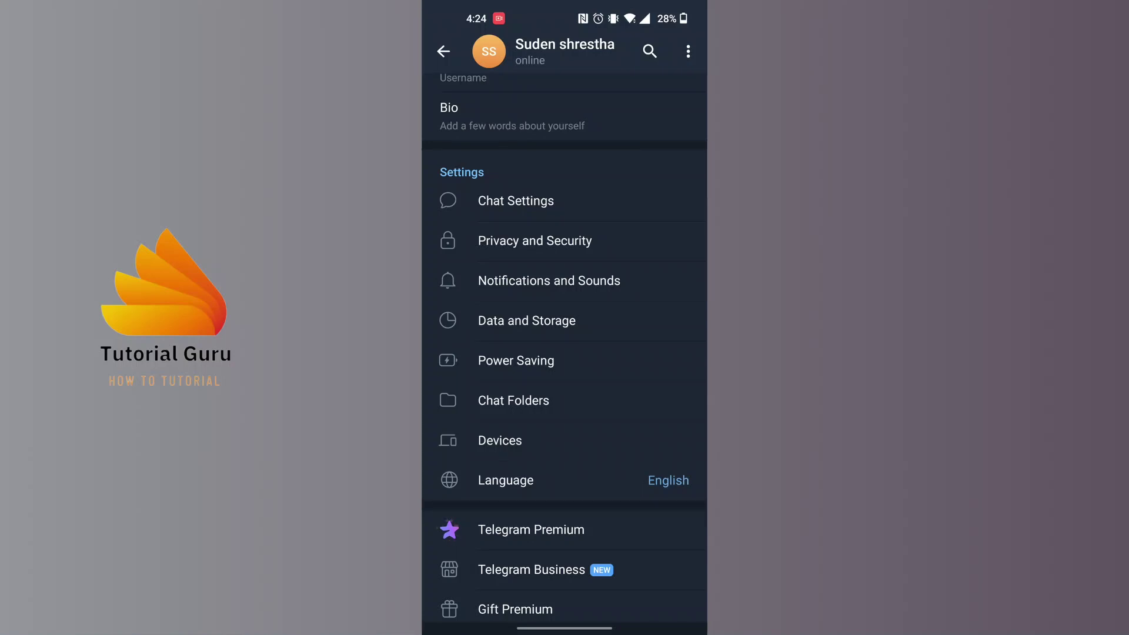
pyautogui.click(534, 240)
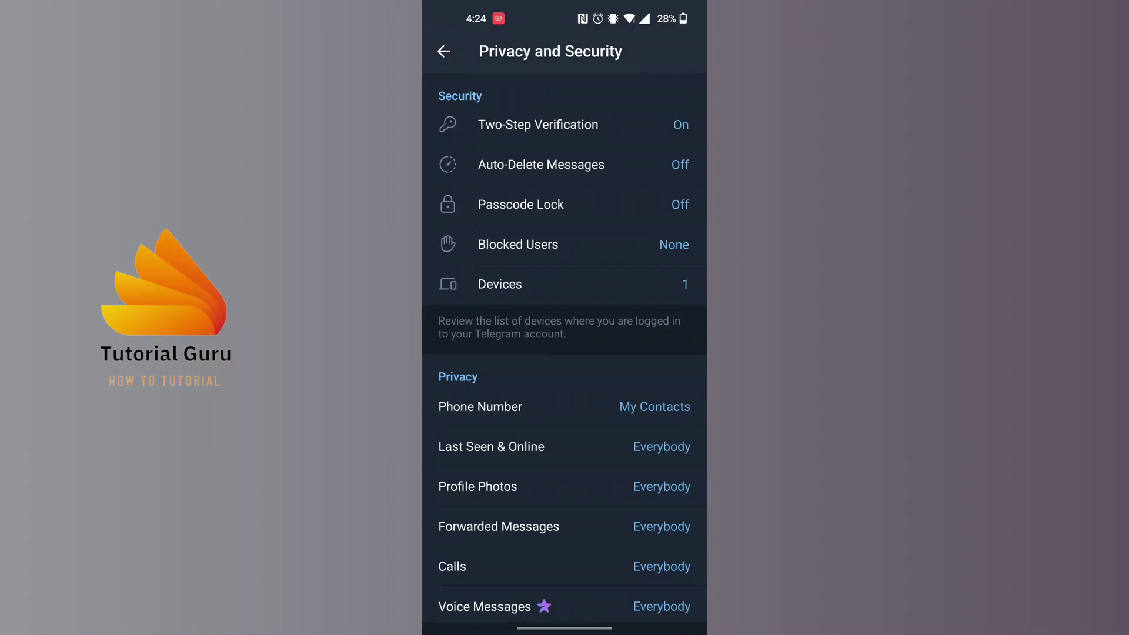
pyautogui.scroll(-3, 565, 353)
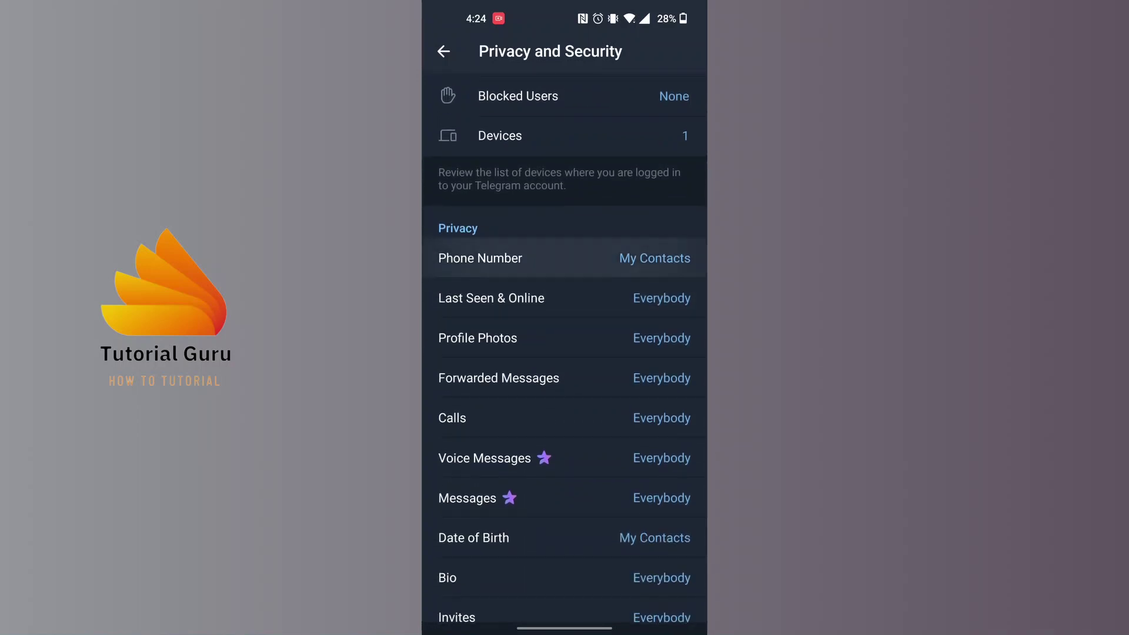
pyautogui.scroll(-1, 565, 257)
# - Set Phone Number visibility to Nobody and adjust who can find me by number
pyautogui.click(481, 237)
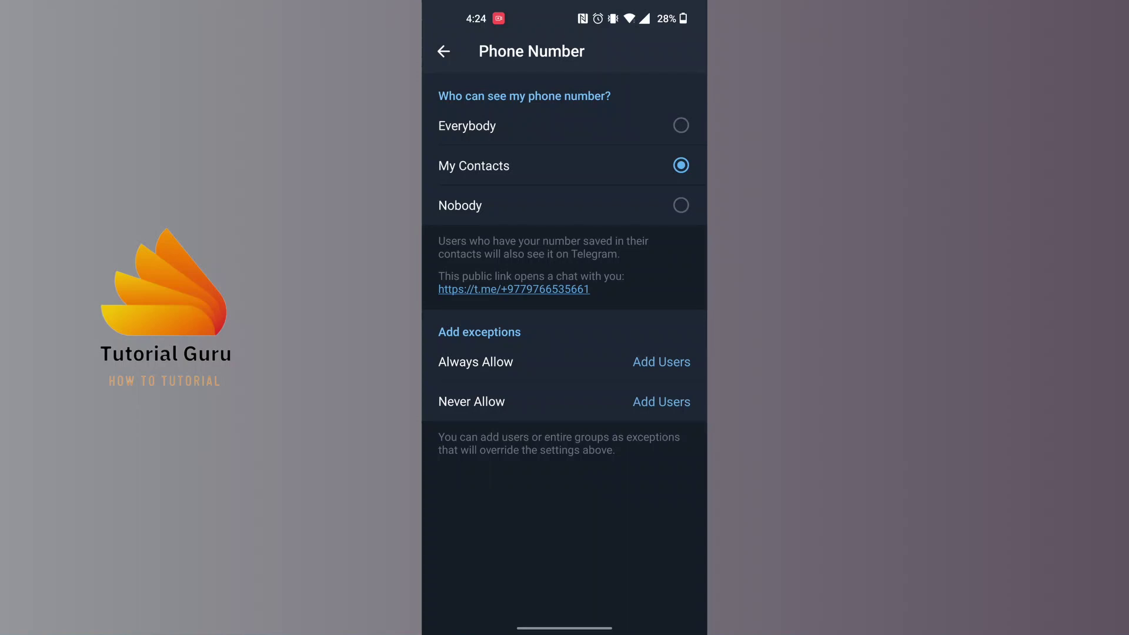
pyautogui.click(565, 205)
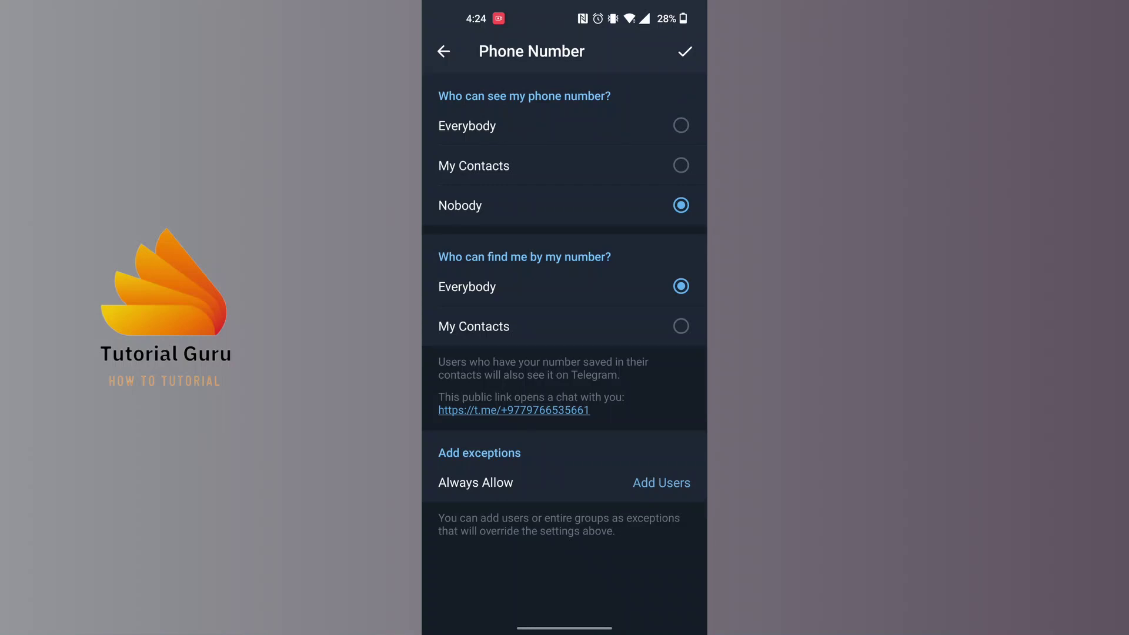
pyautogui.click(565, 327)
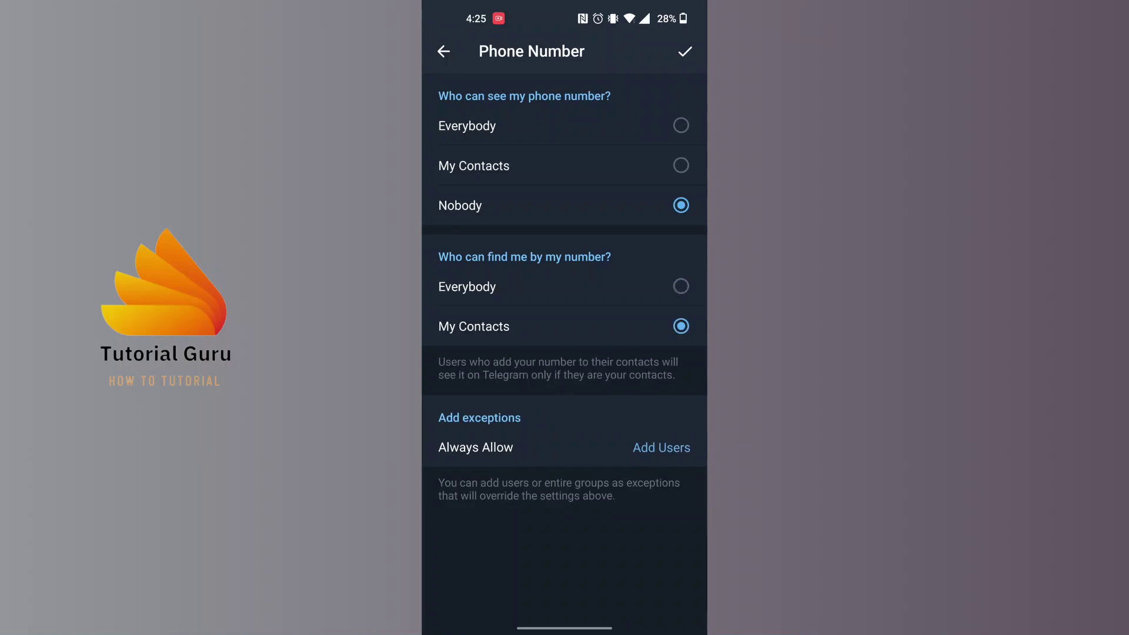
pyautogui.click(565, 287)
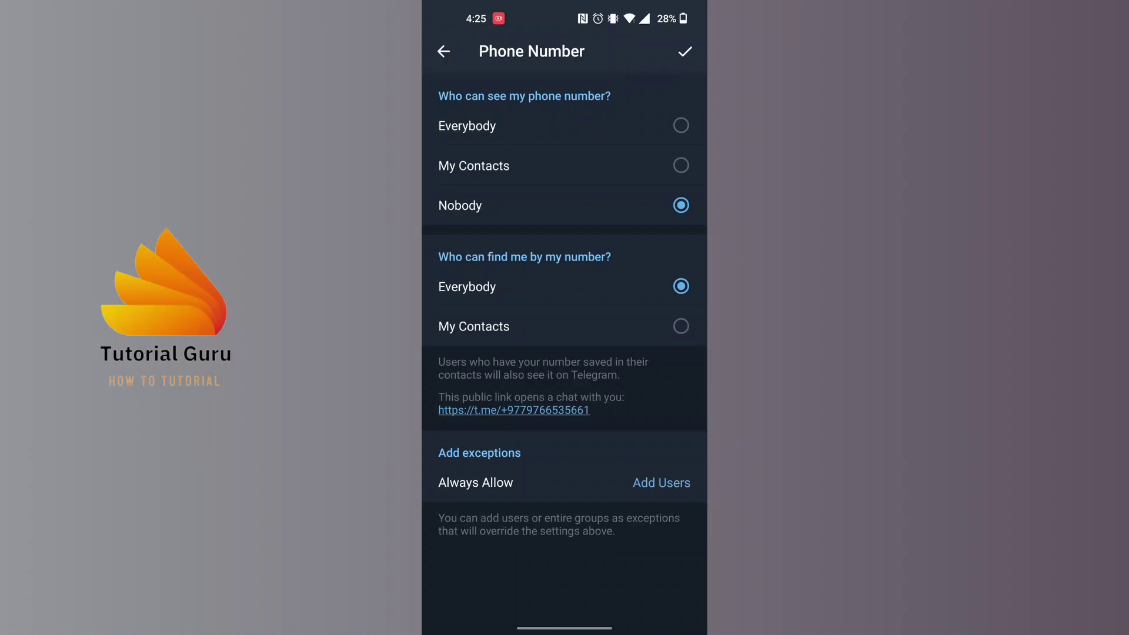
pyautogui.click(564, 327)
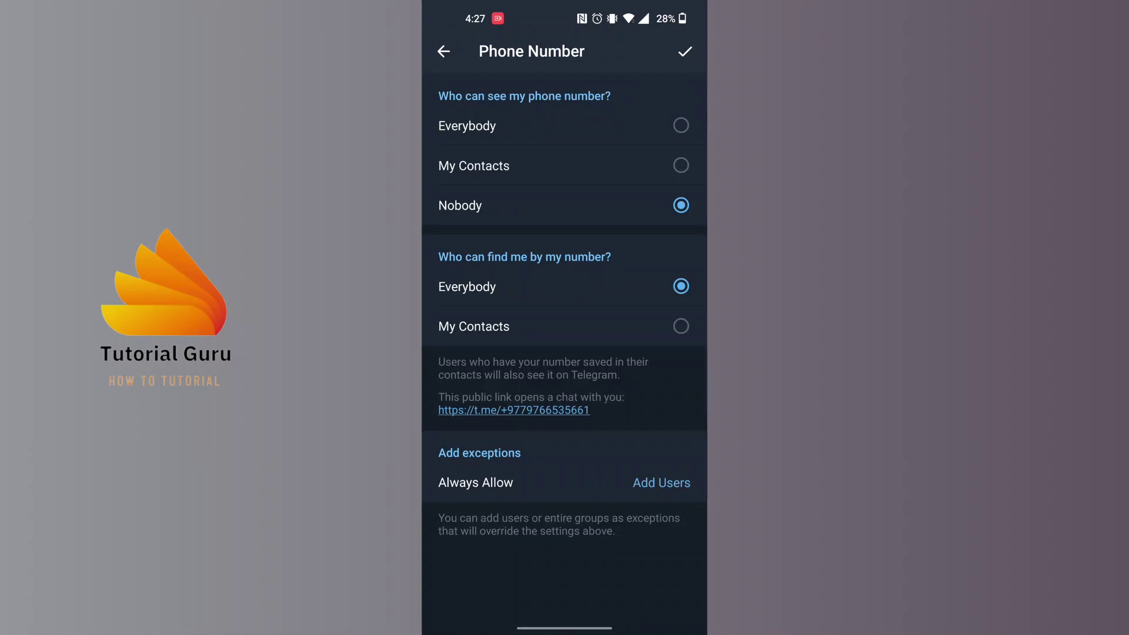
# - Save the Nobody setting and reopen Phone Number privacy to confirm it
pyautogui.click(685, 51)
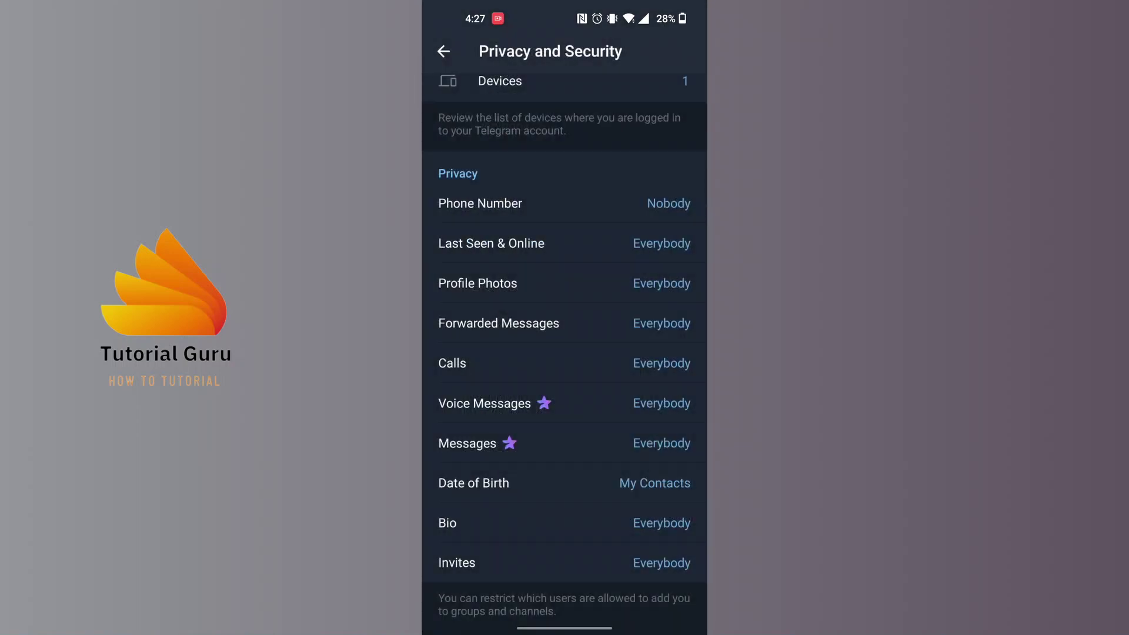
pyautogui.click(480, 203)
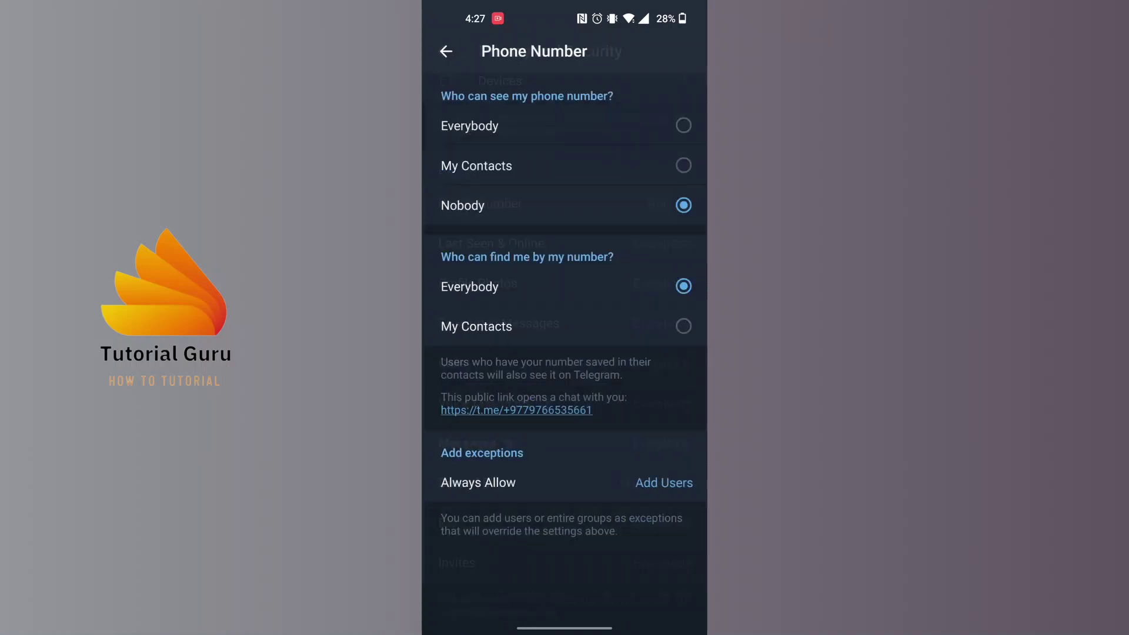